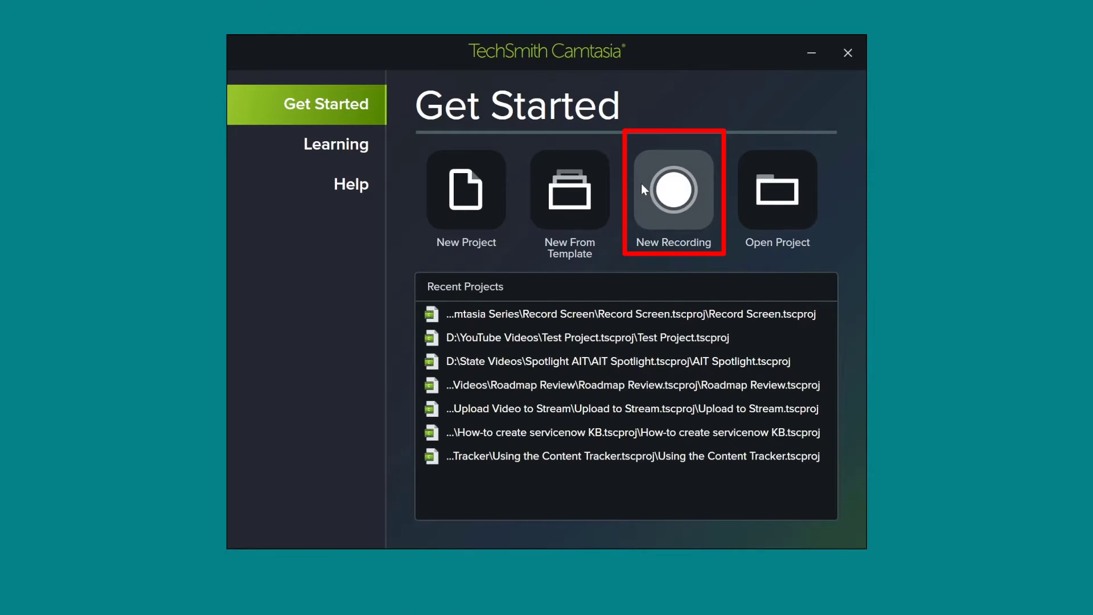
# Create a new blank project and save it with the file name Sample Projects.
pyautogui.click(480, 201)
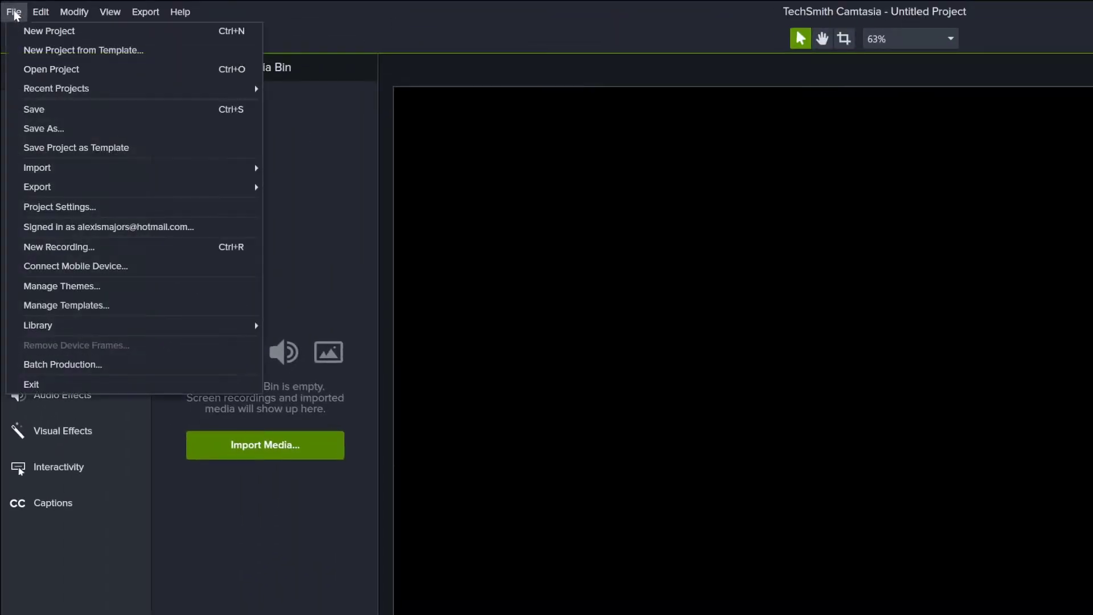
pyautogui.click(36, 129)
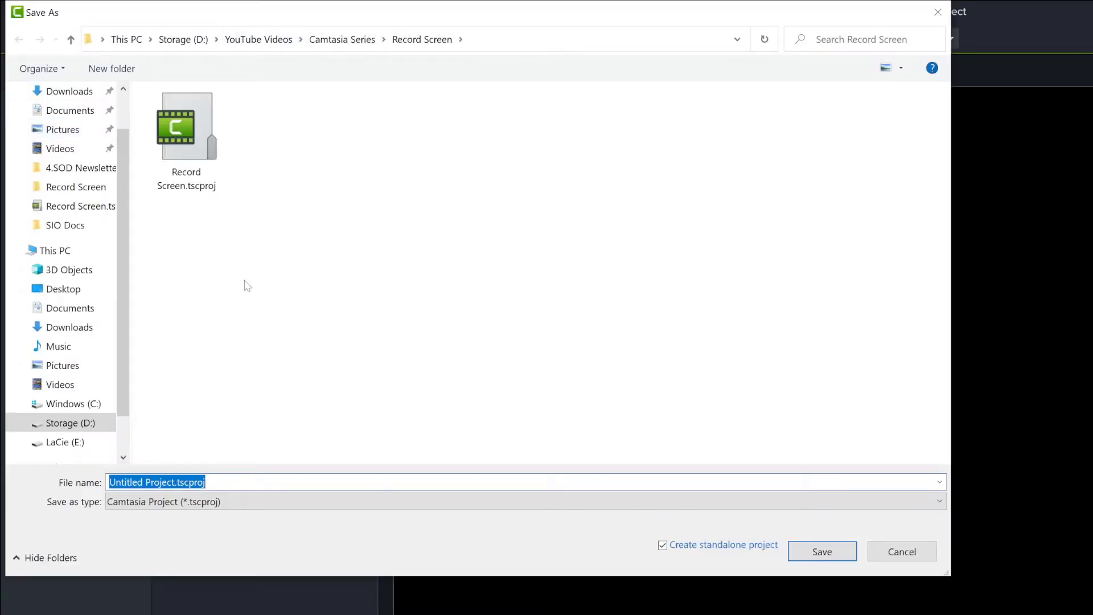
pyautogui.write('Sample ')
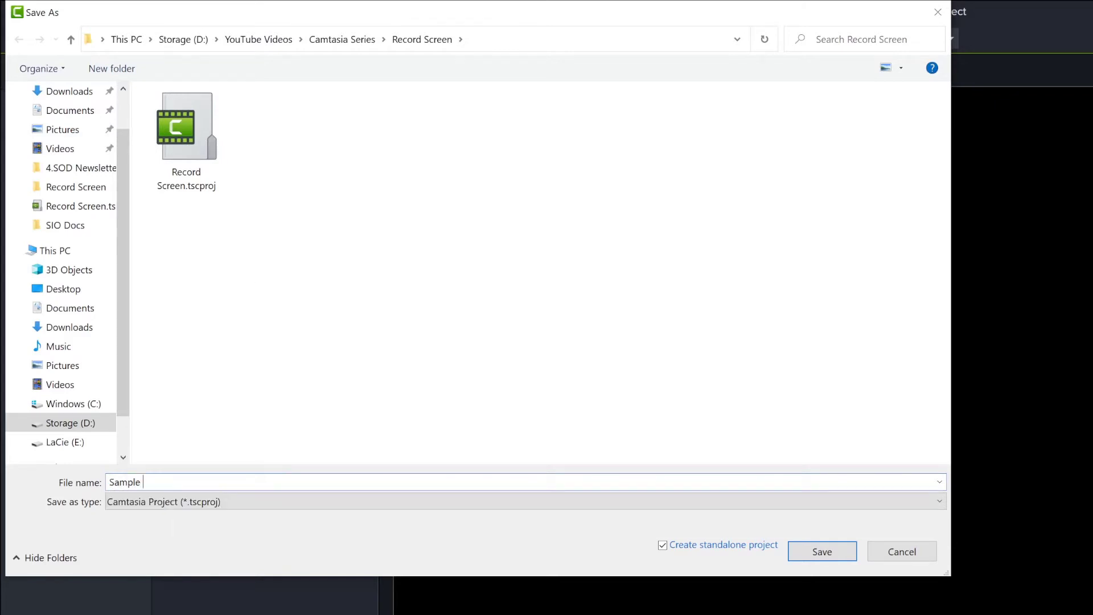
pyautogui.write('Projects')
pyautogui.press('Return')
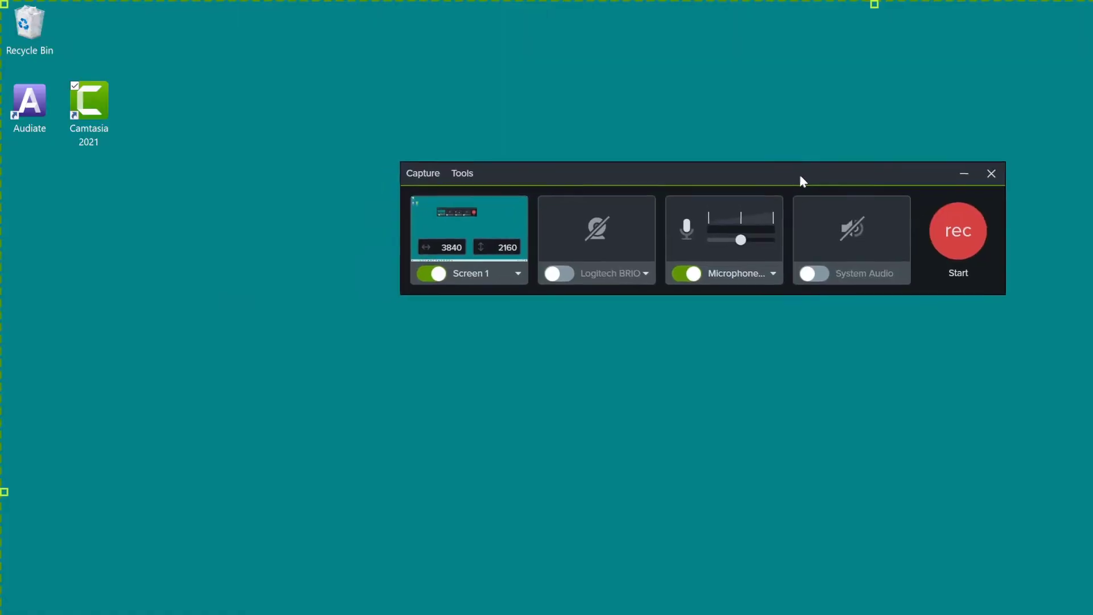
# Nudge the Recorder window up and review the capture region dropdown, keeping full-screen Screen 1.
pyautogui.moveTo(800, 176); pyautogui.dragTo(809, 158)
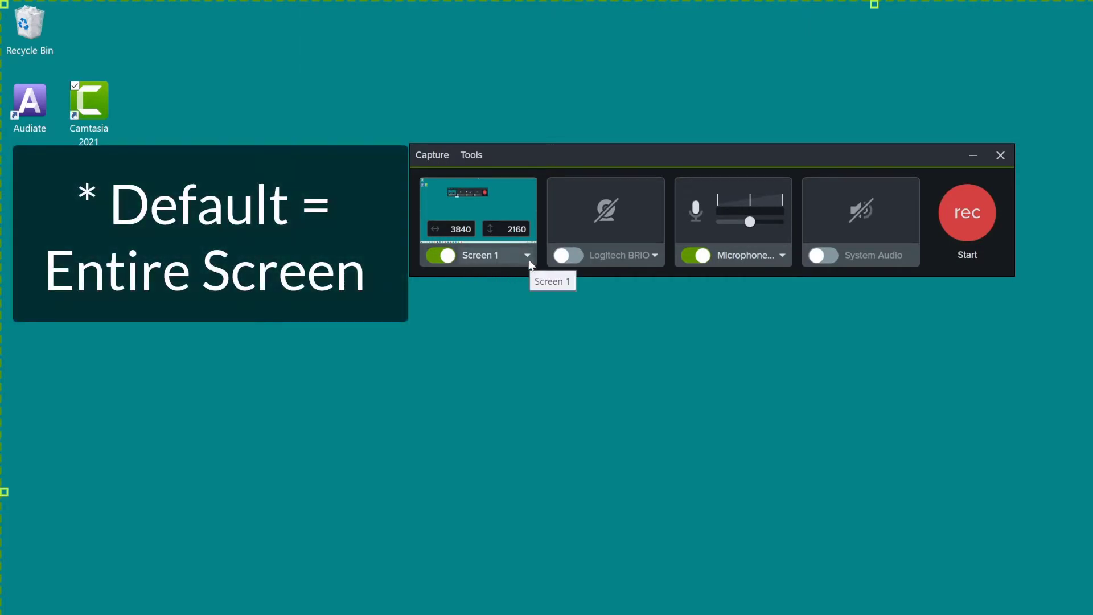
pyautogui.click(528, 259)
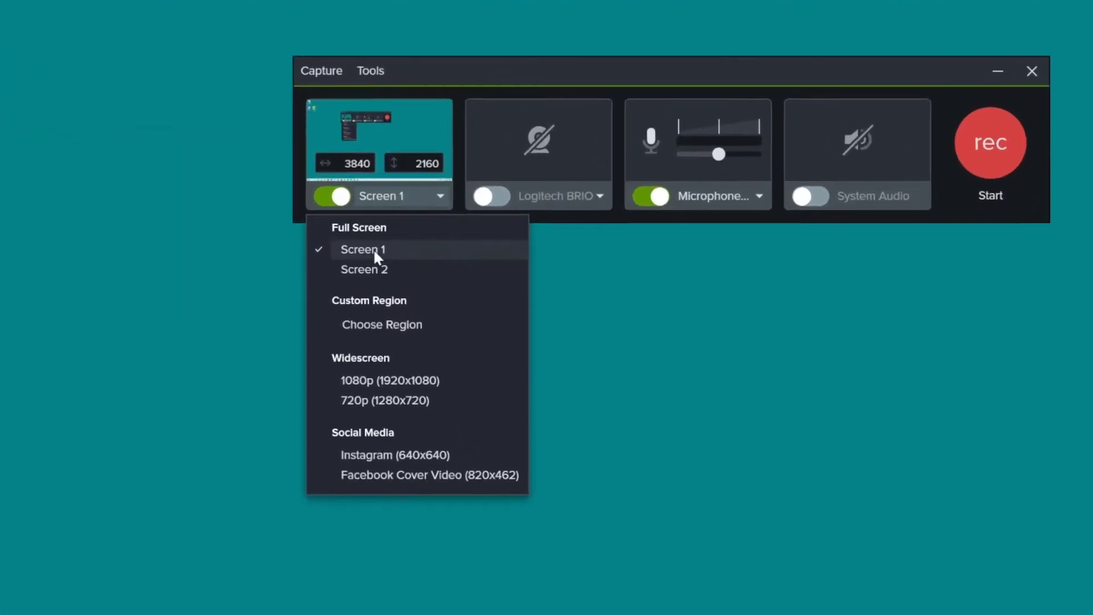
pyautogui.click(373, 248)
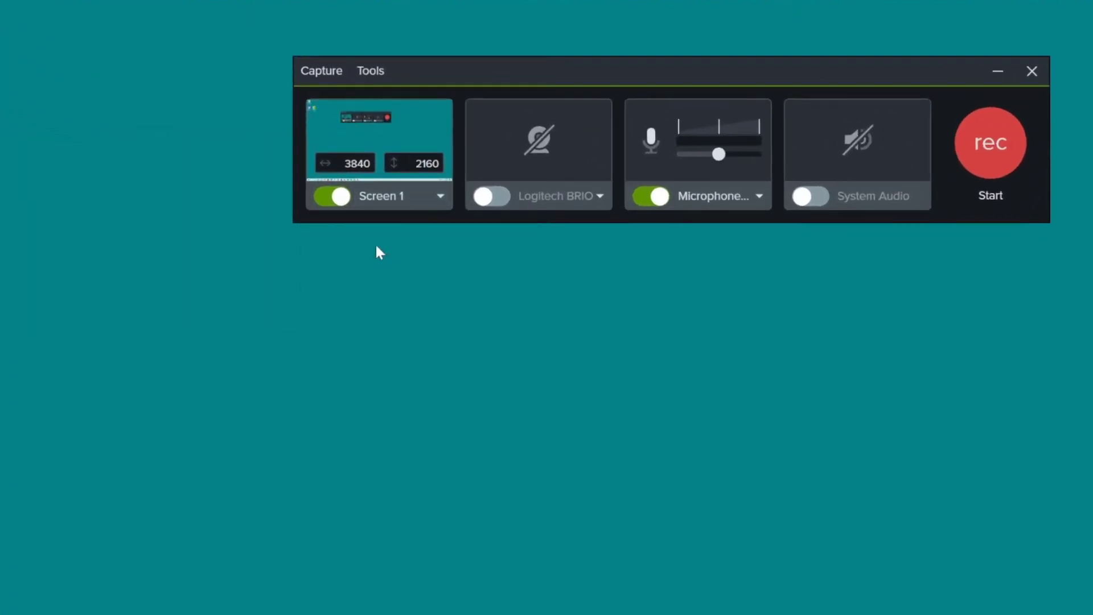
pyautogui.click(443, 197)
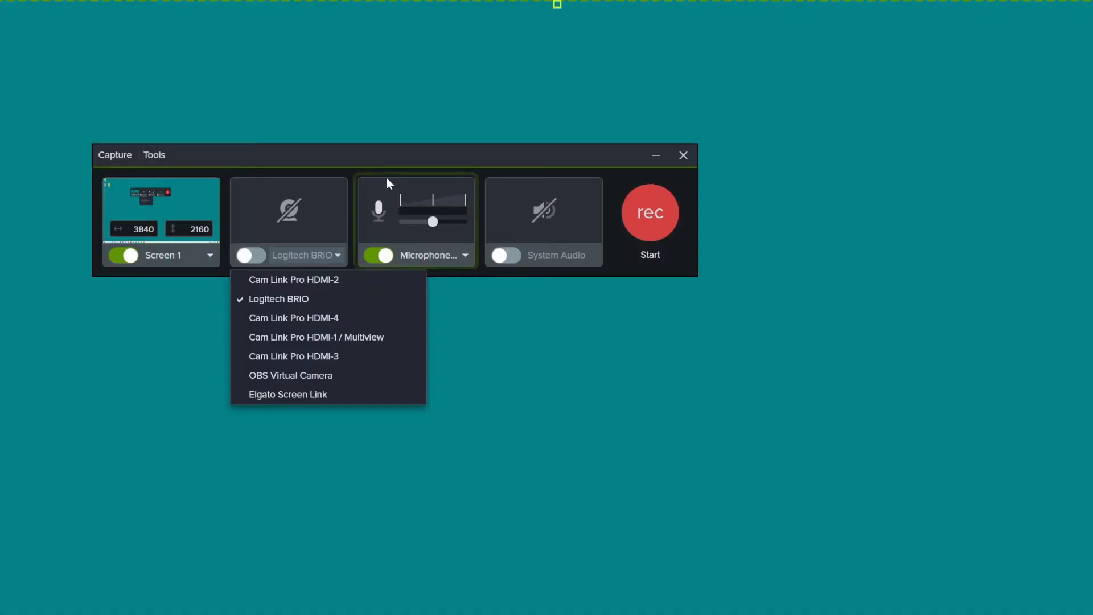
pyautogui.click(388, 174)
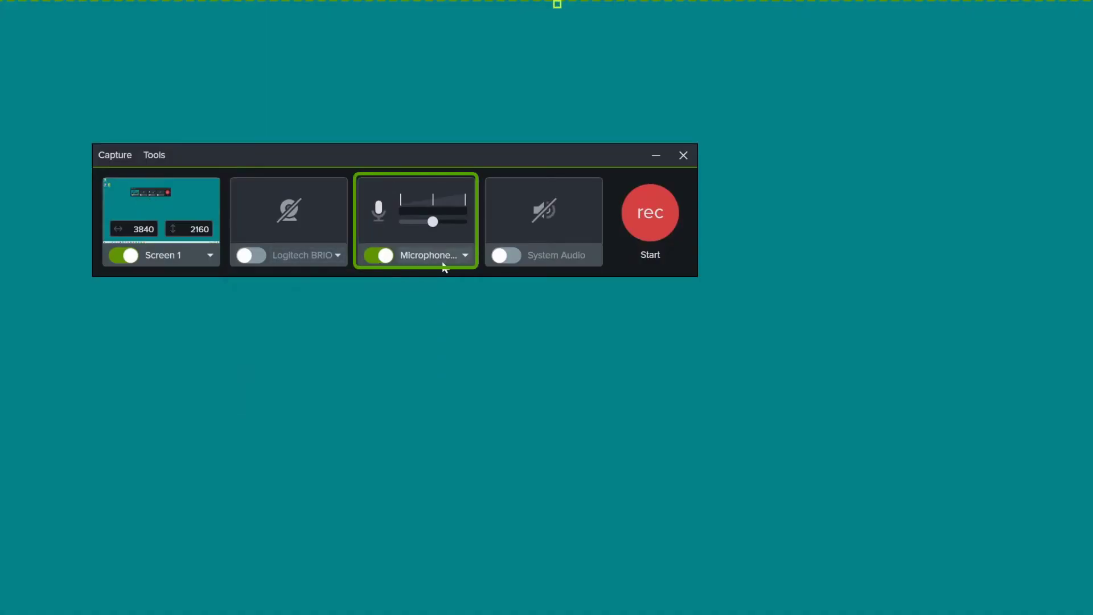
pyautogui.click(465, 255)
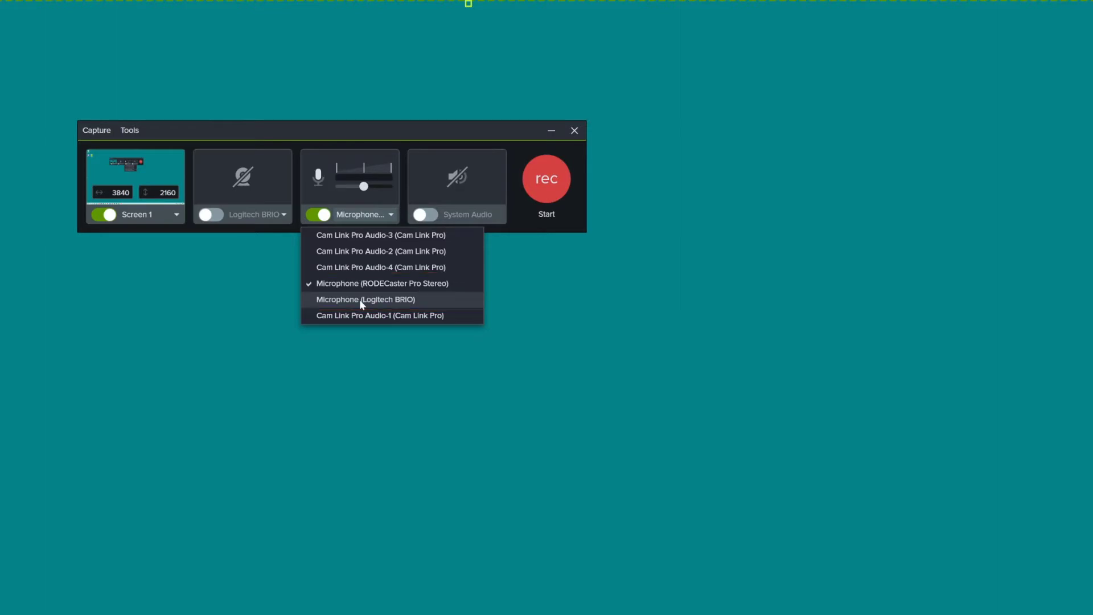
pyautogui.click(359, 299)
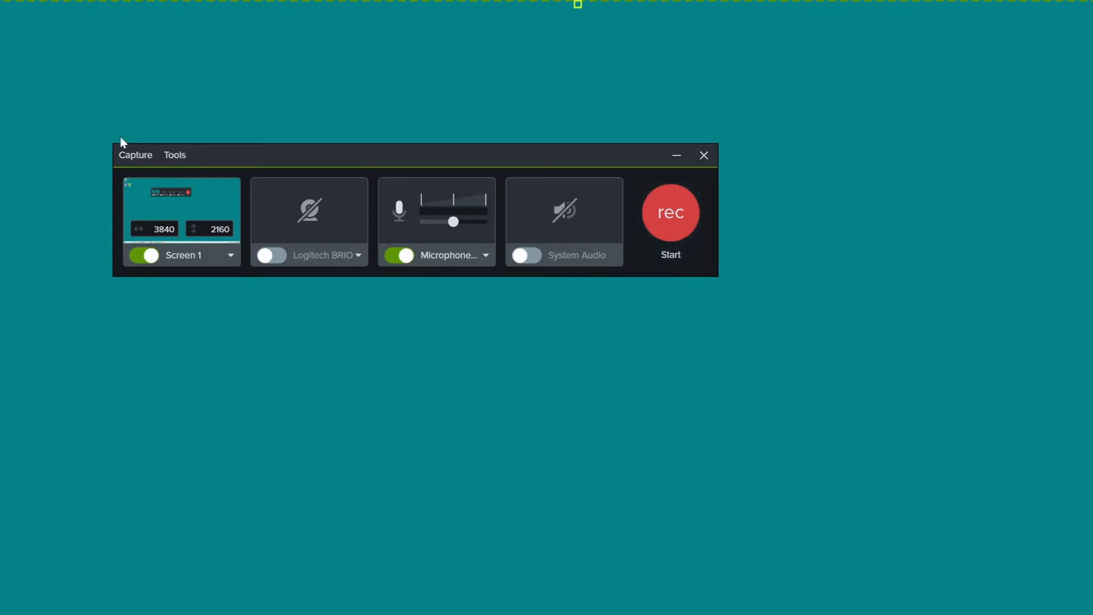
# Open the Recorder's Tools > Preferences and view the Files tab.
pyautogui.click(176, 159)
pyautogui.click(184, 169)
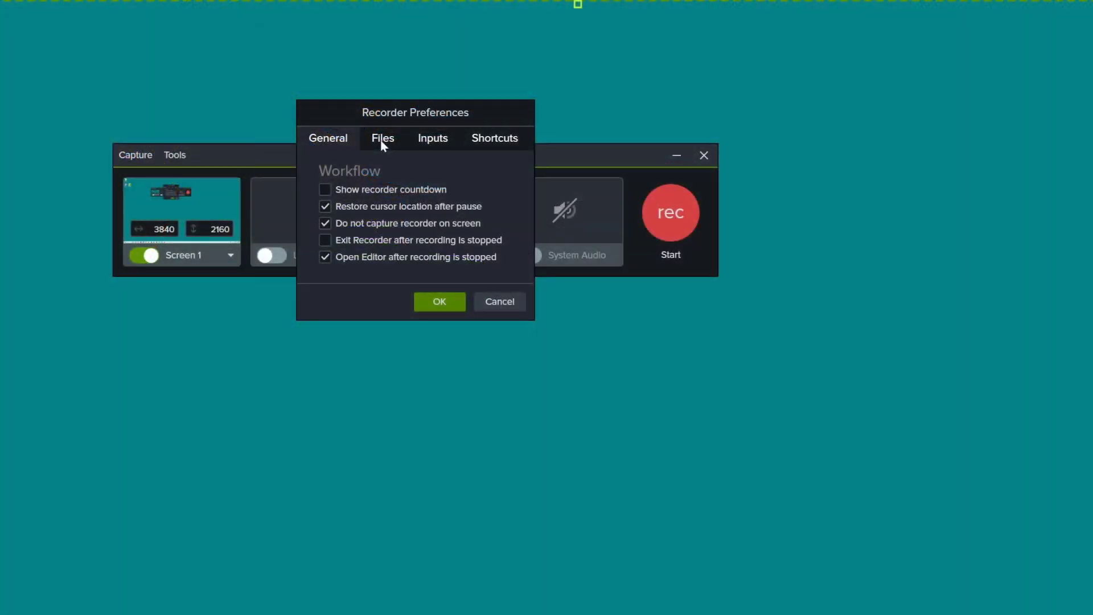
pyautogui.click(381, 139)
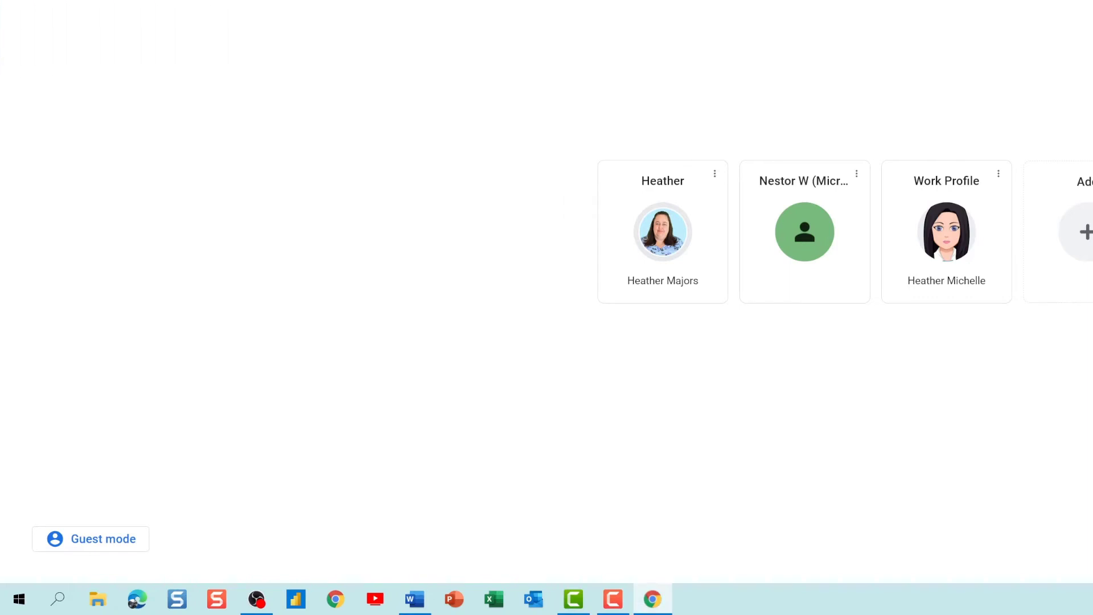
pyautogui.press('F11')
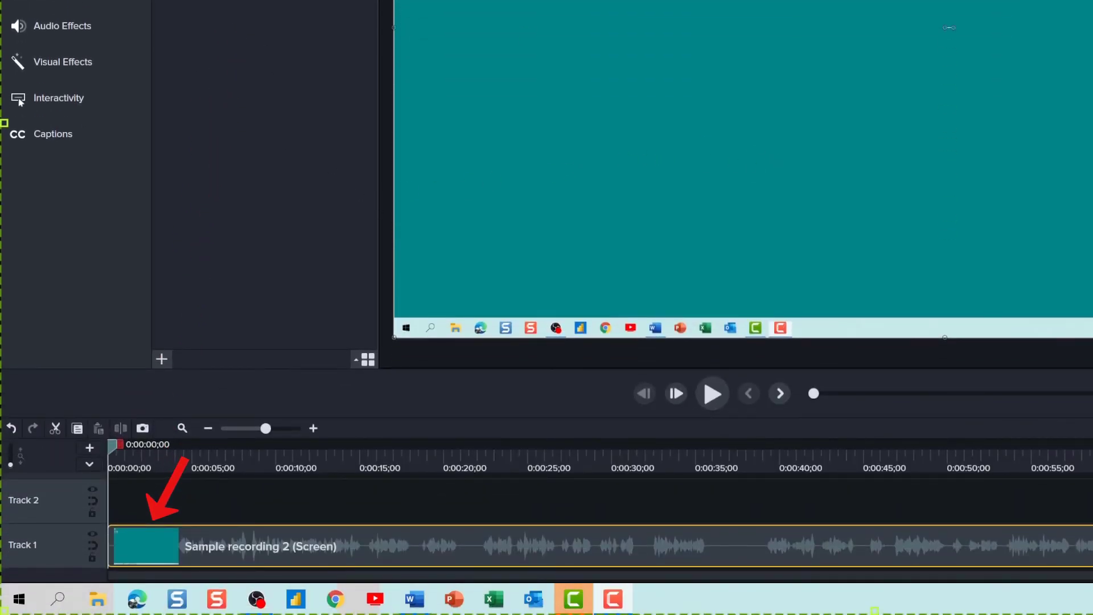
# Enlarge the timeline and use Separate Audio and Video on the Track 1 recording clip.
pyautogui.moveTo(541, 371); pyautogui.dragTo(540, 204)
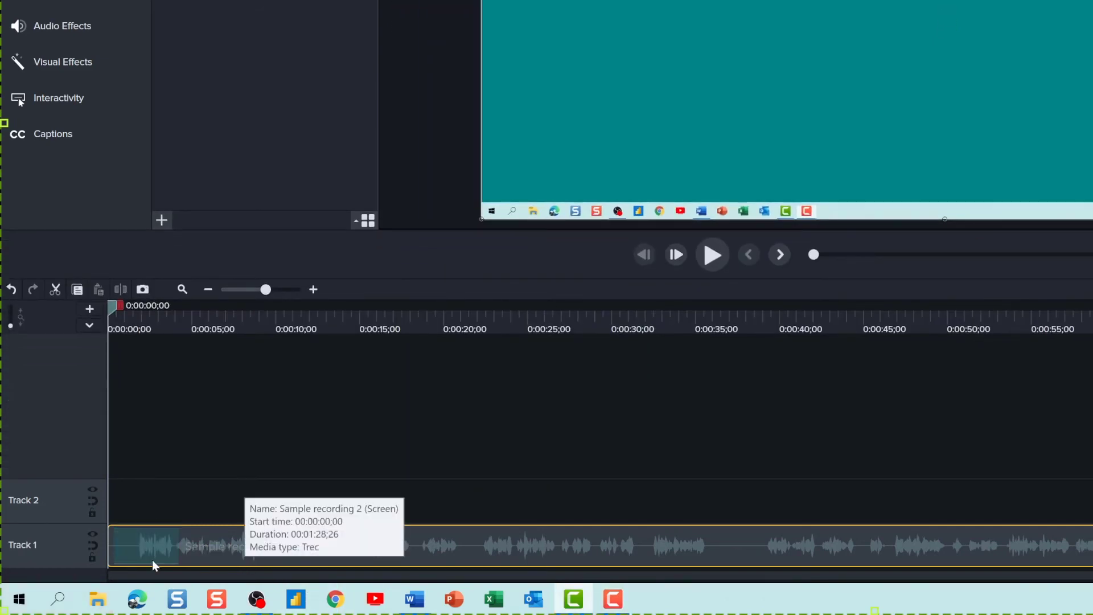
pyautogui.rightClick(230, 554)
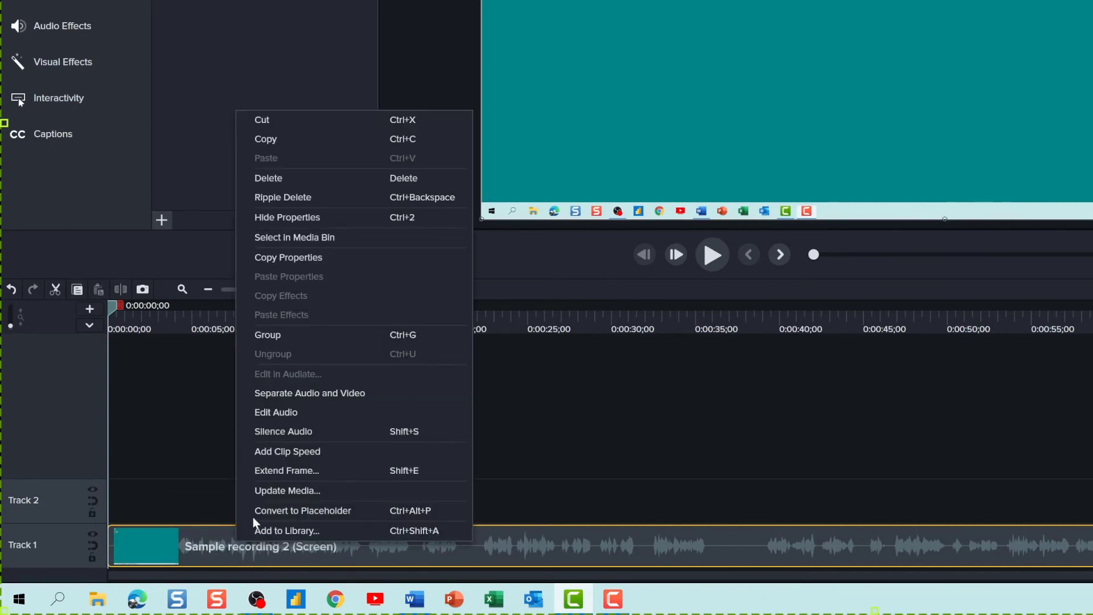
pyautogui.click(289, 393)
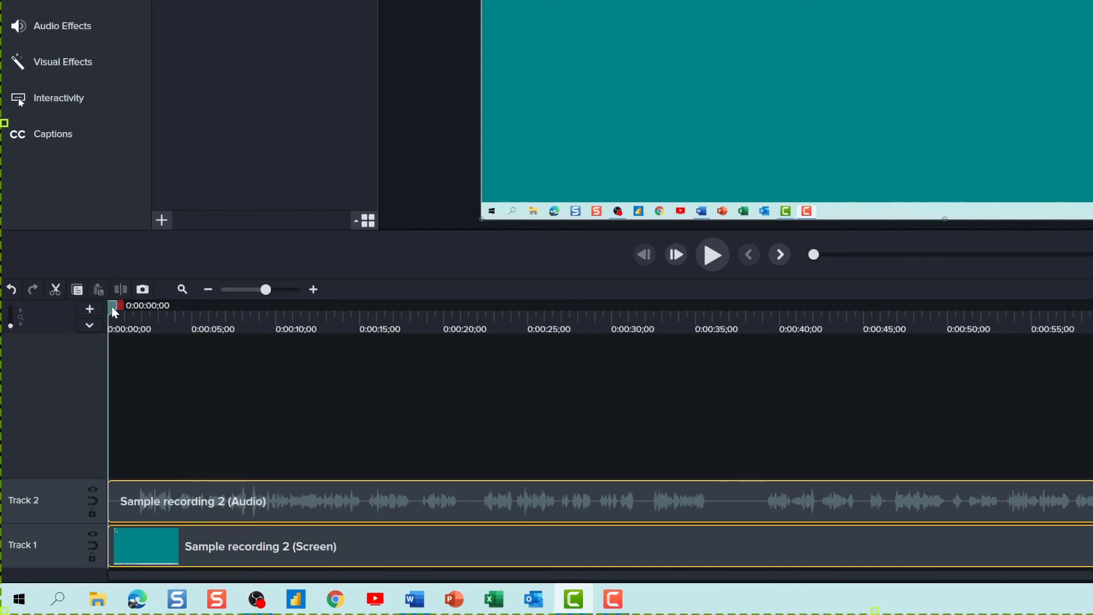
# Split the Track 2 audio clip at about 0:32.
pyautogui.moveTo(112, 306); pyautogui.dragTo(657, 369)
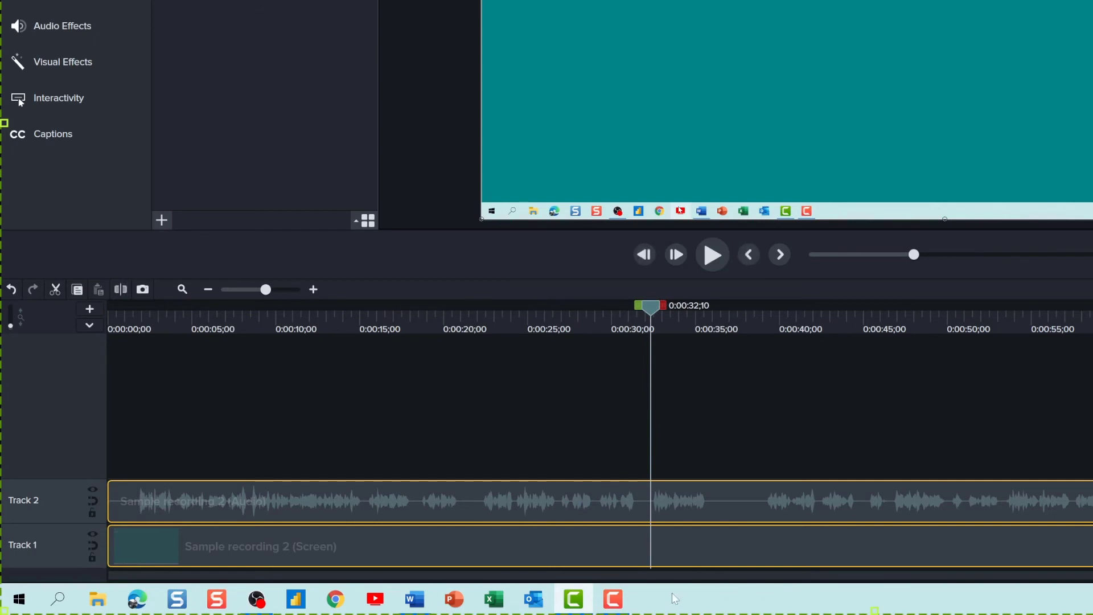
pyautogui.click(685, 555)
pyautogui.click(718, 496)
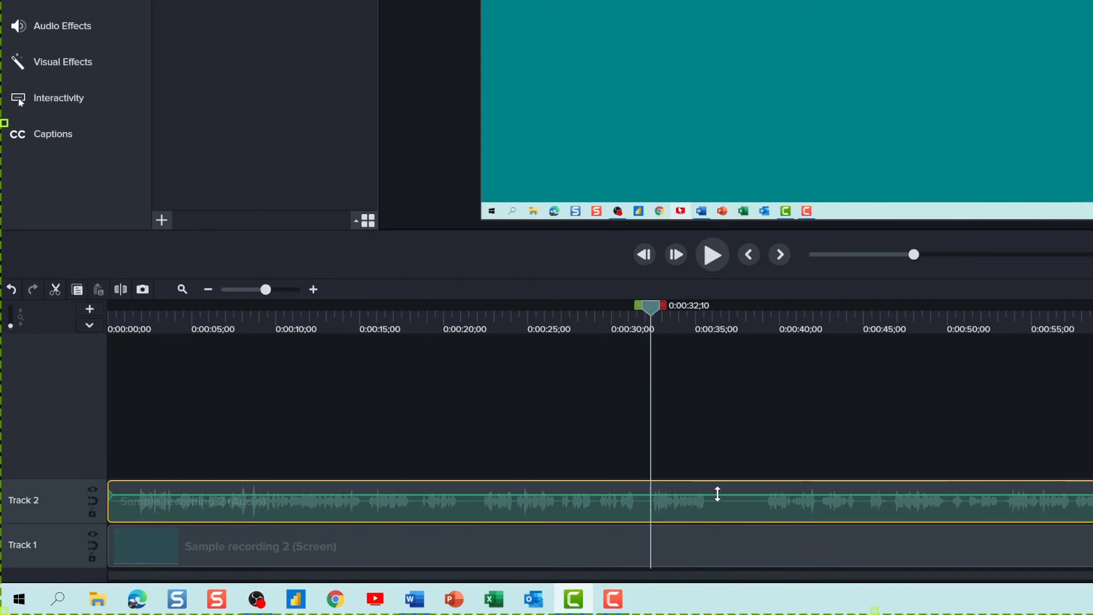
pyautogui.press('s')
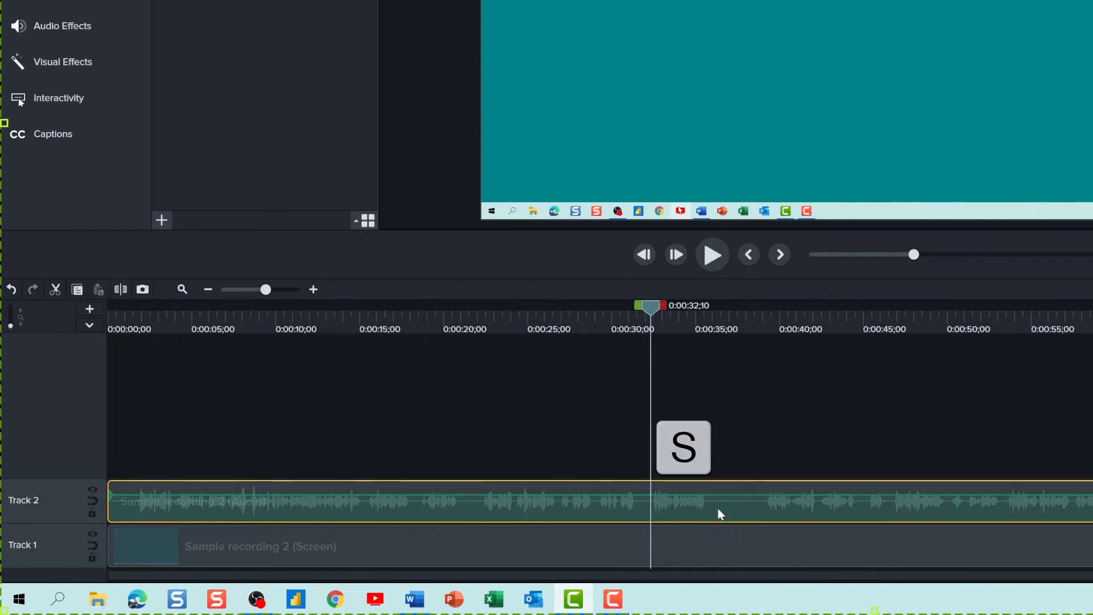
# Split the audio again at about 0:36 and delete the short piece between the splits.
pyautogui.moveTo(648, 312); pyautogui.dragTo(724, 319)
pyautogui.click(719, 510)
pyautogui.press('s')
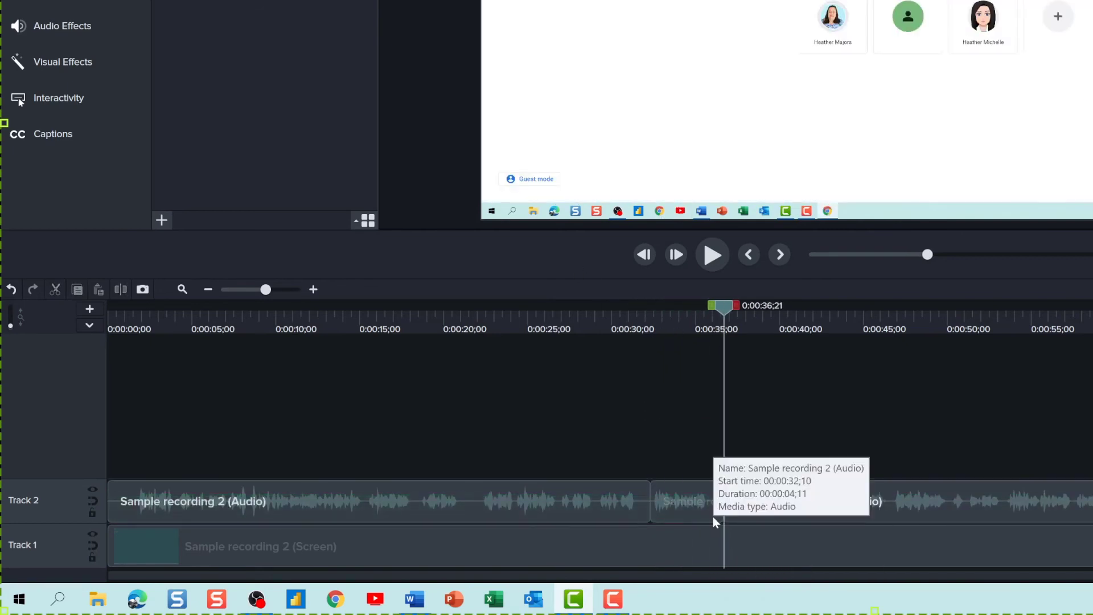
pyautogui.click(706, 516)
pyautogui.press('Delete')
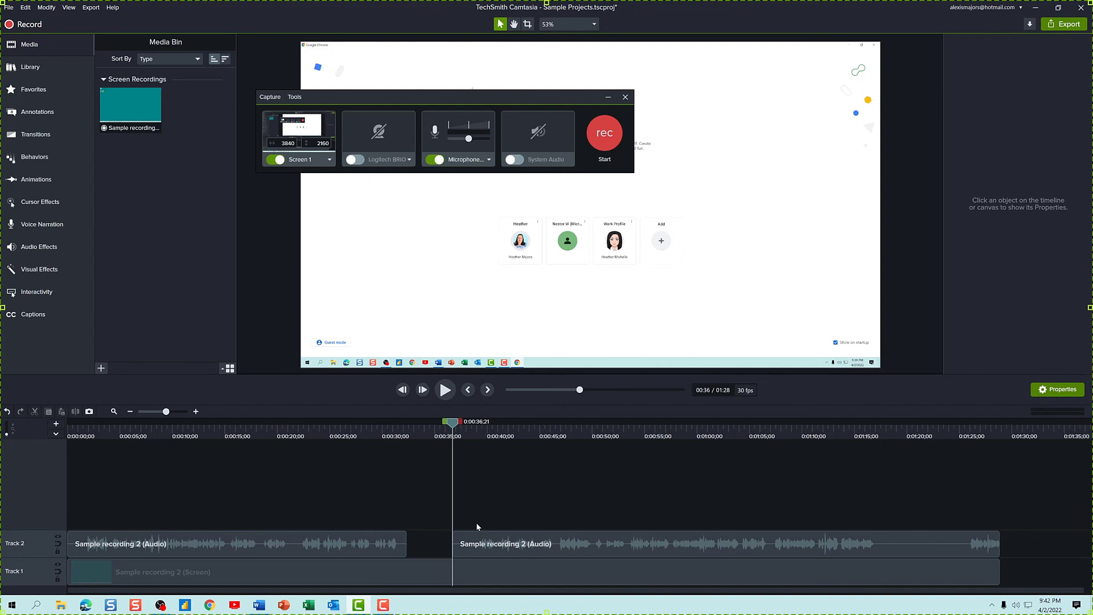
# Close the leftover Recorder, cancel saving its recovered recording, and delete that recording.
pyautogui.click(610, 141)
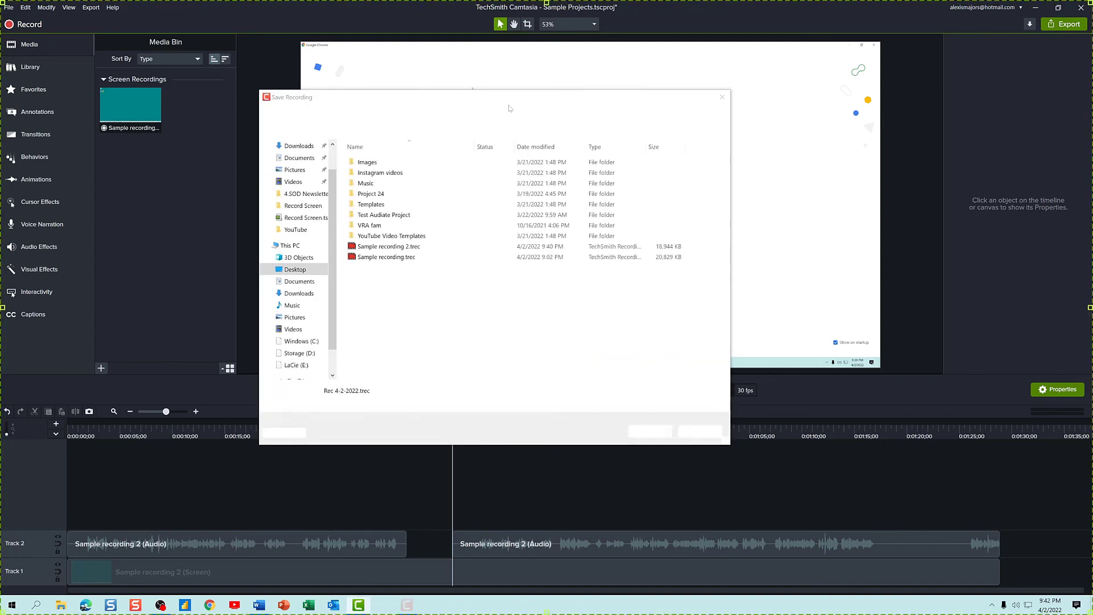
pyautogui.click(700, 432)
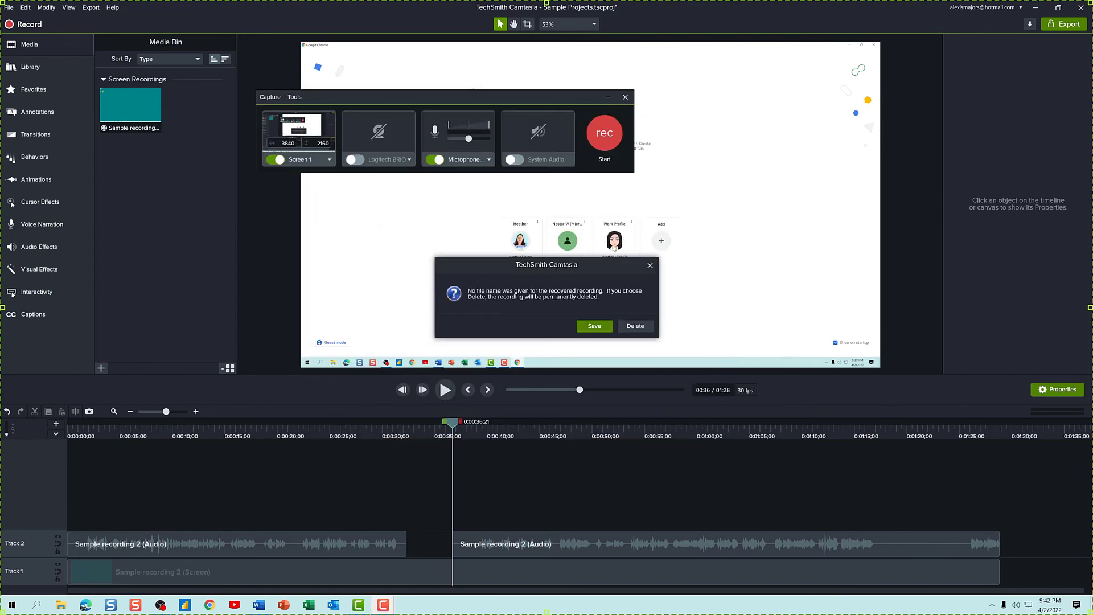
pyautogui.click(635, 326)
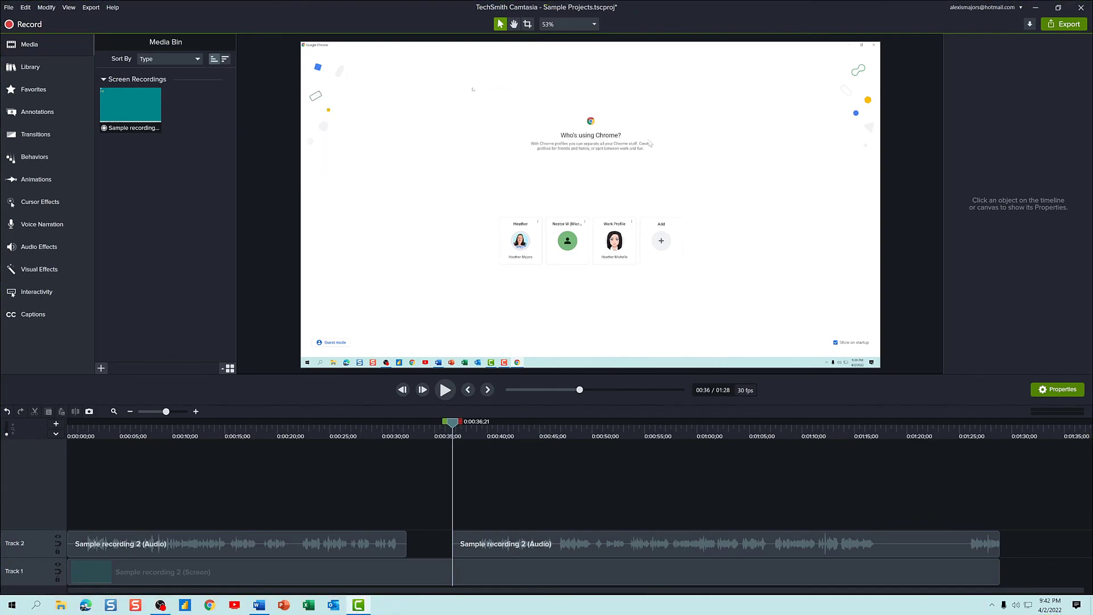